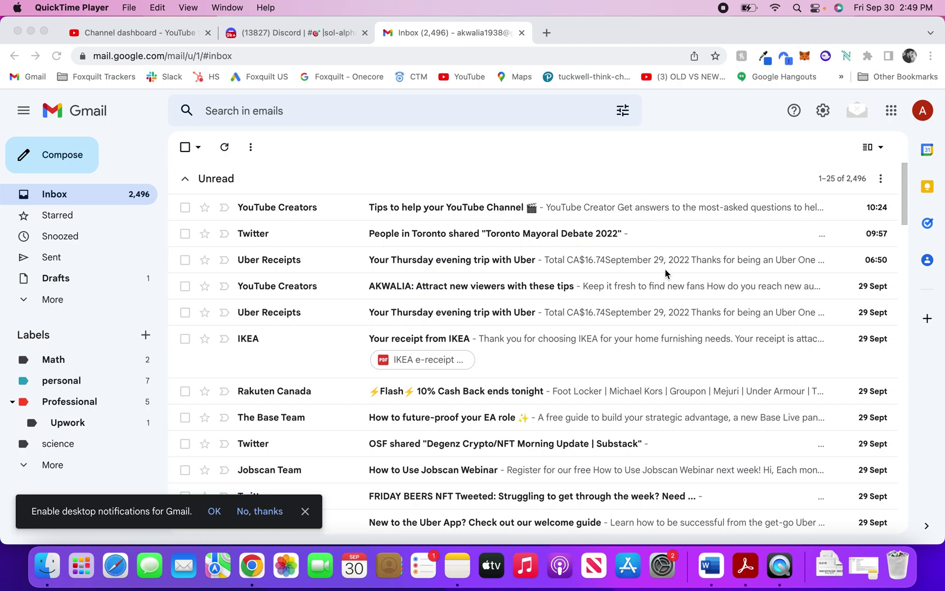
scroll(662, 263, "down", 3)
scroll(665, 273, "up", 3)
left_click(925, 115)
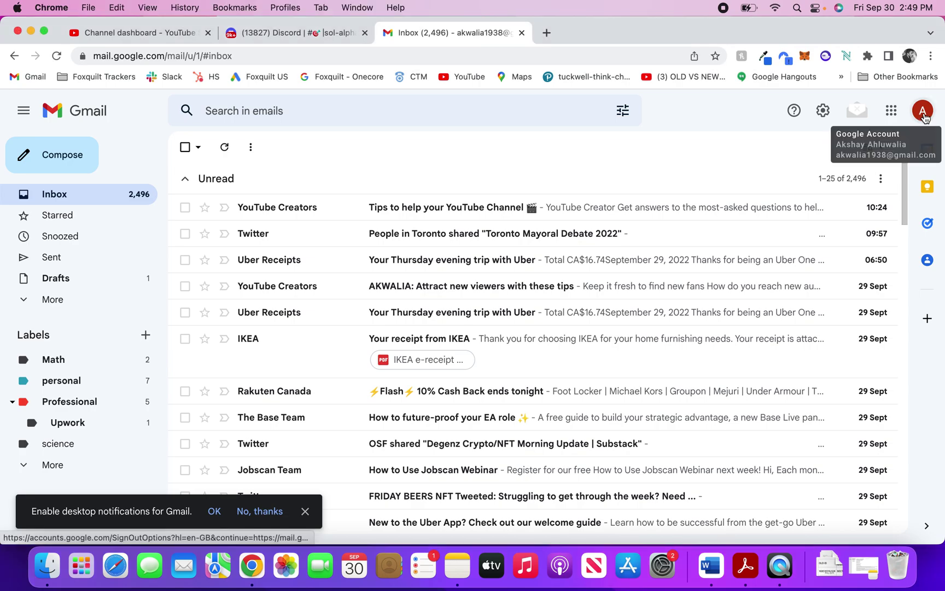
left_click(925, 117)
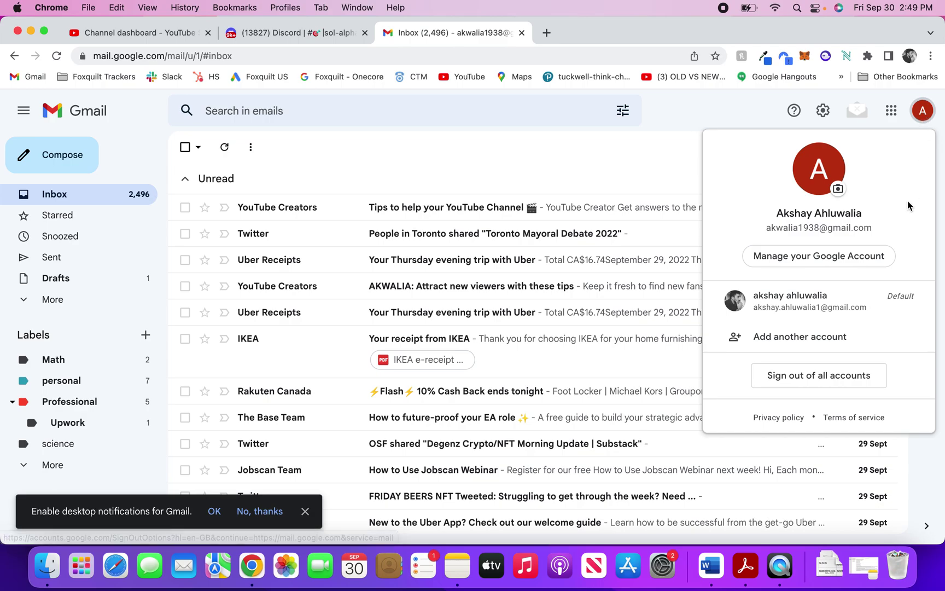
left_click(832, 263)
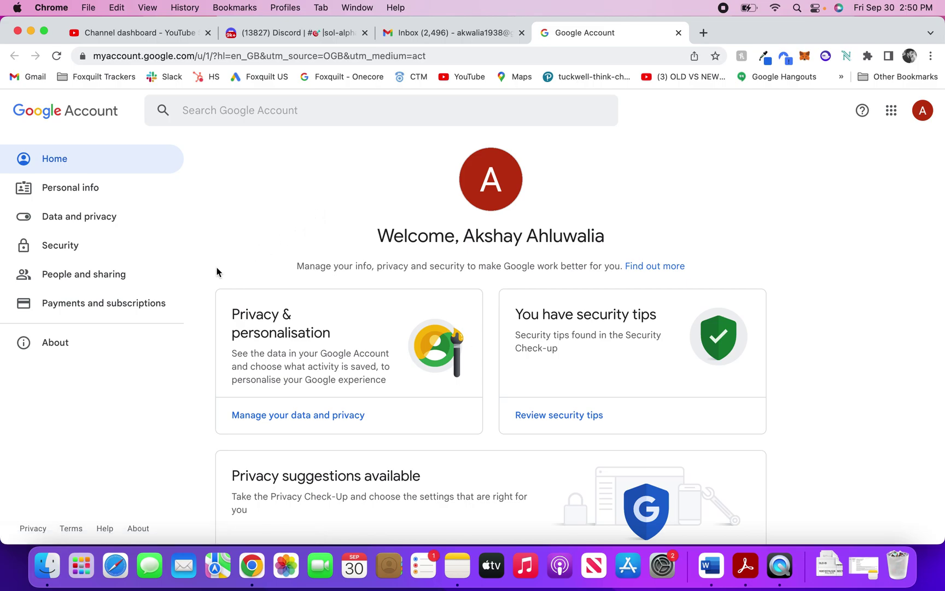
scroll(216, 272, "down", 1)
scroll(216, 271, "up", 1)
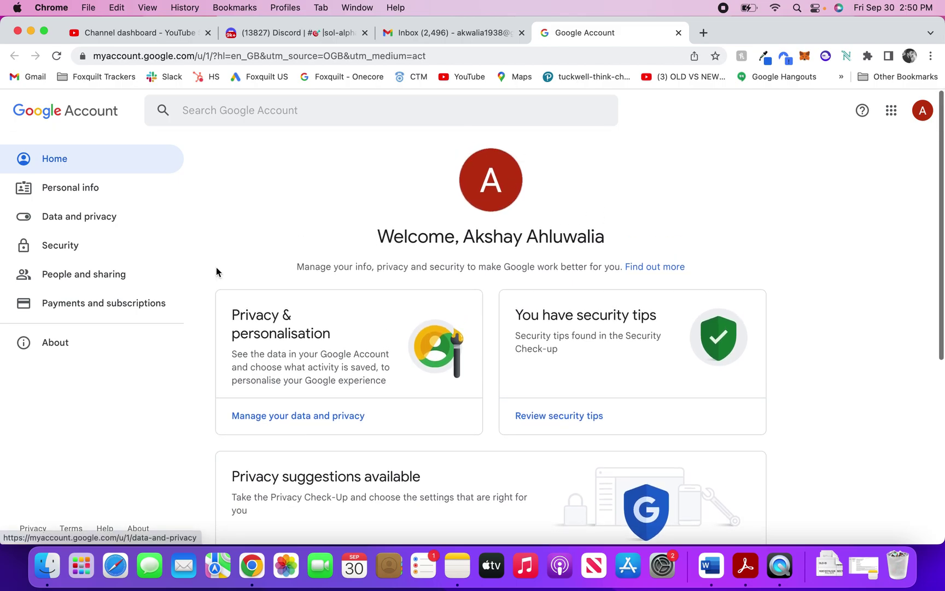
- Go to Security and review Signing in to Google: 2-Step Verification on, password changed 12 Mar 2020
left_click(65, 247)
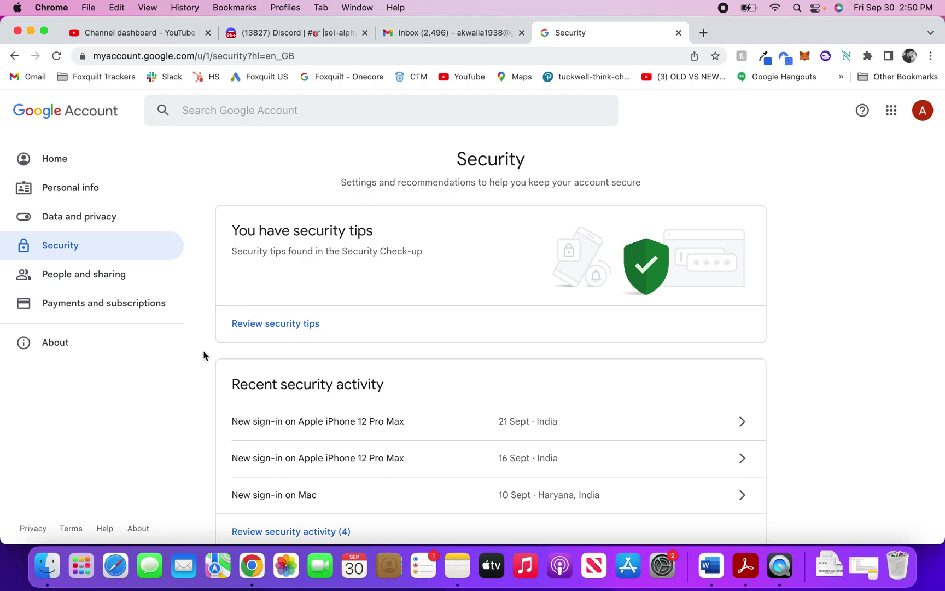
scroll(203, 356, "down", 1)
scroll(203, 355, "down", 1)
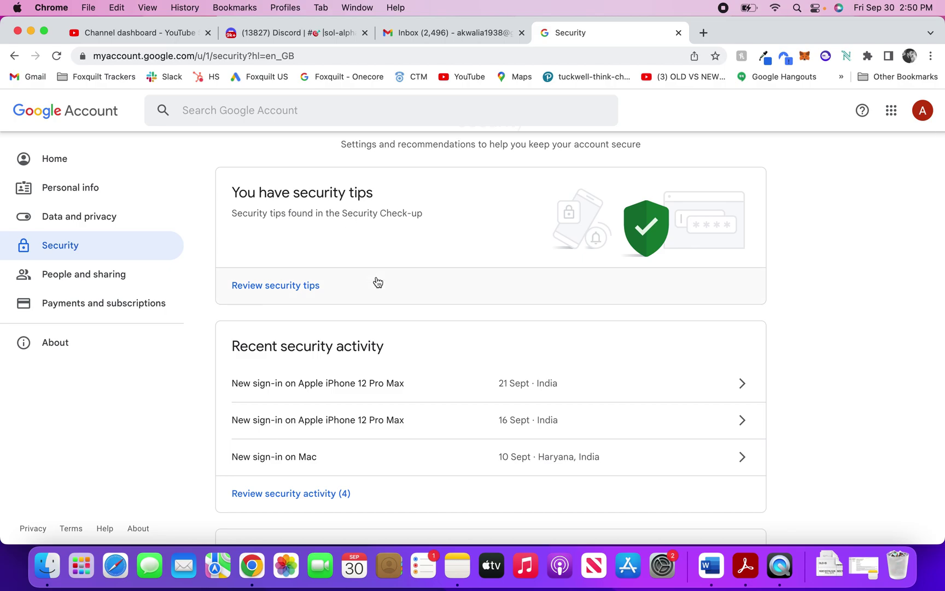
scroll(376, 280, "down", 1)
scroll(376, 280, "down", 1)
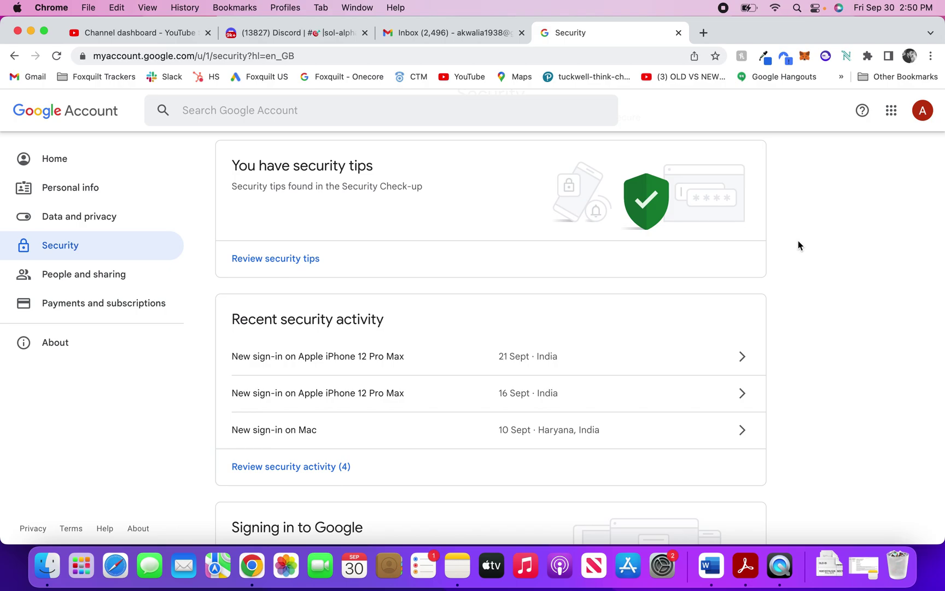
scroll(798, 245, "down", 5)
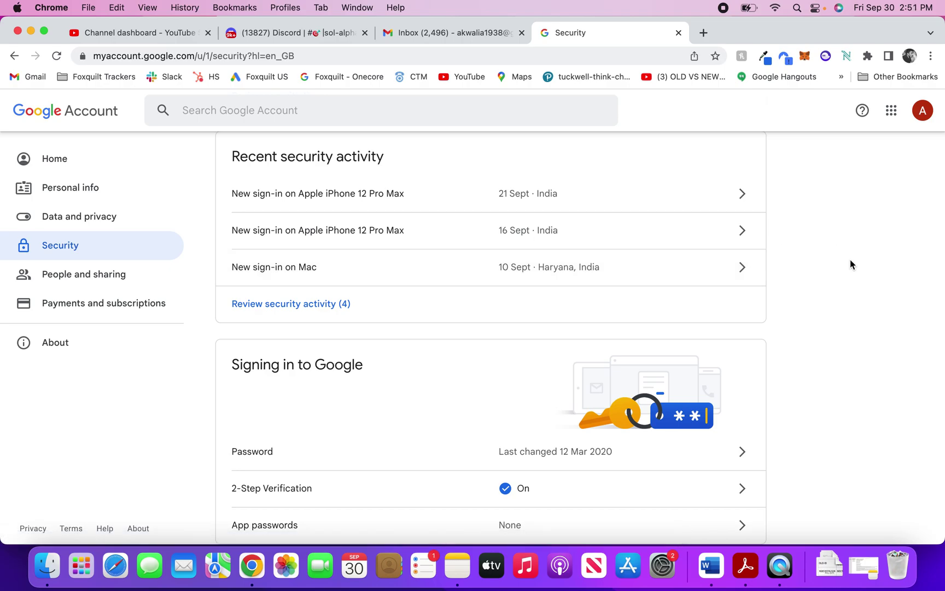
- Scroll to the recovery phone and email details, then open the Password settings
scroll(832, 352, "down", 5)
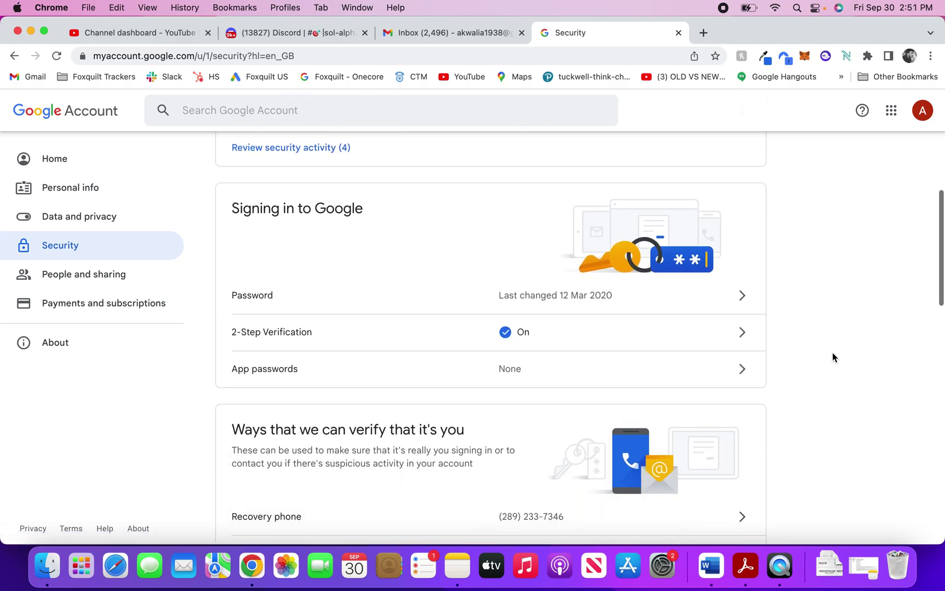
scroll(833, 353, "down", 2)
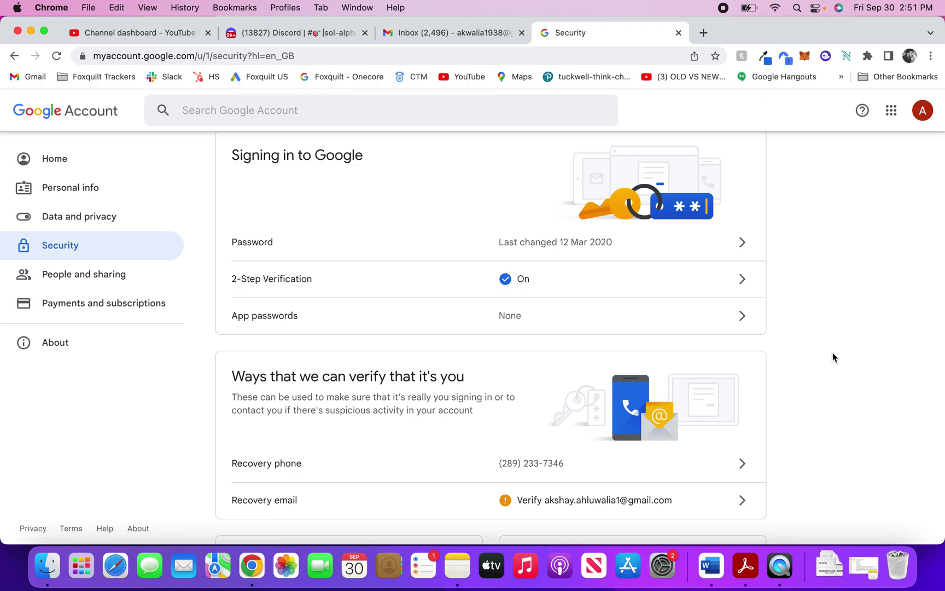
scroll(832, 357, "up", 1)
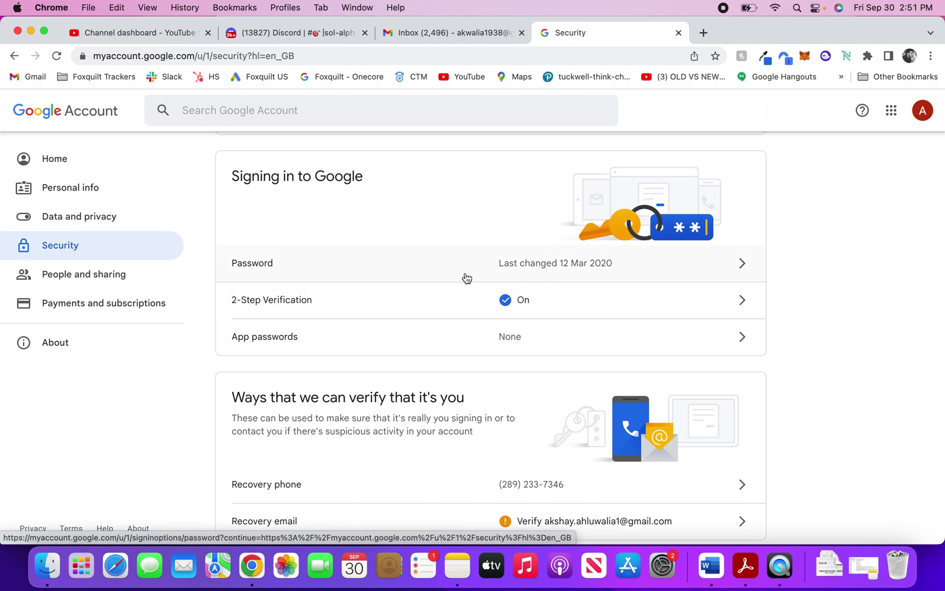
left_click(576, 272)
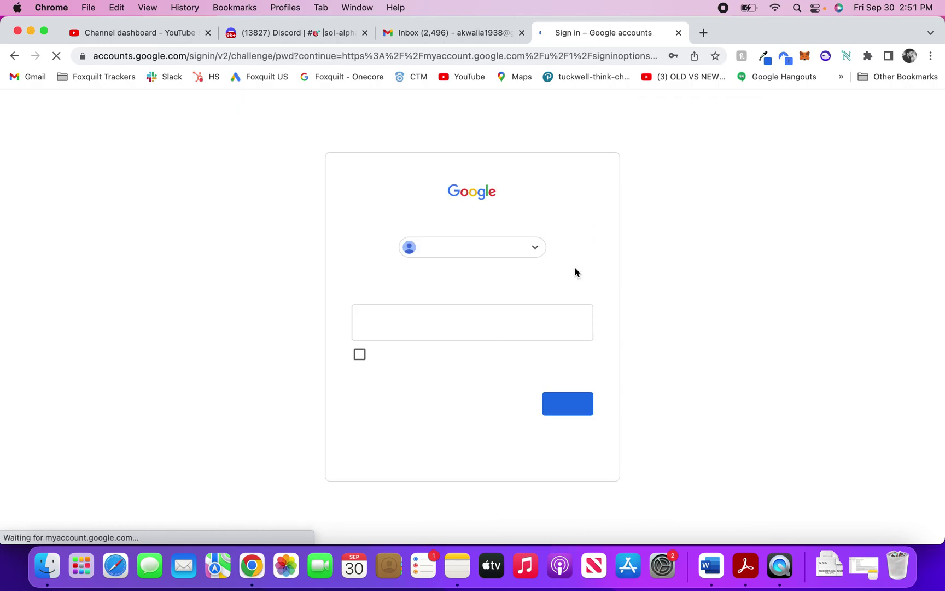
- Confirm the saved password, then leave the new-password form empty and return to Security
left_click(576, 405)
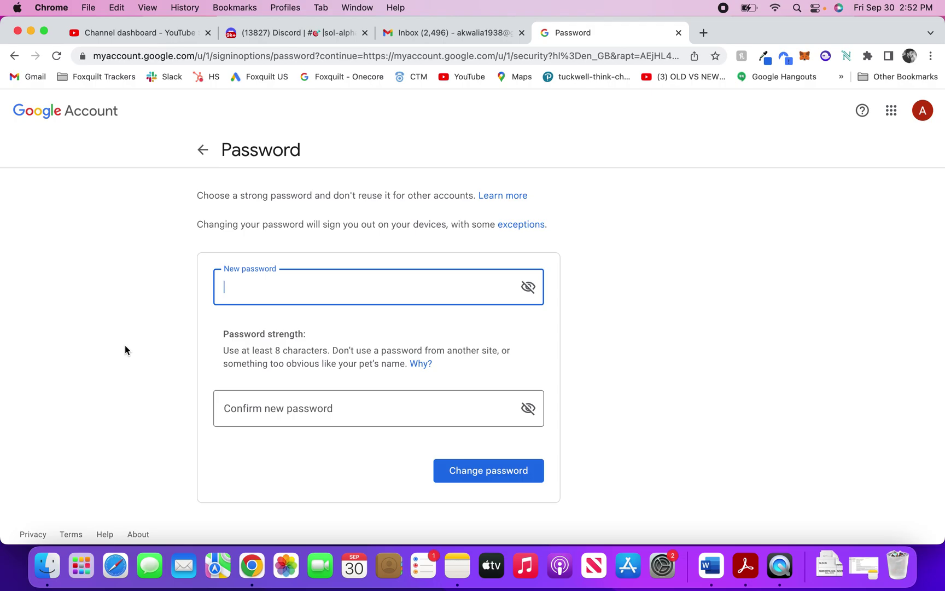
left_click(204, 150)
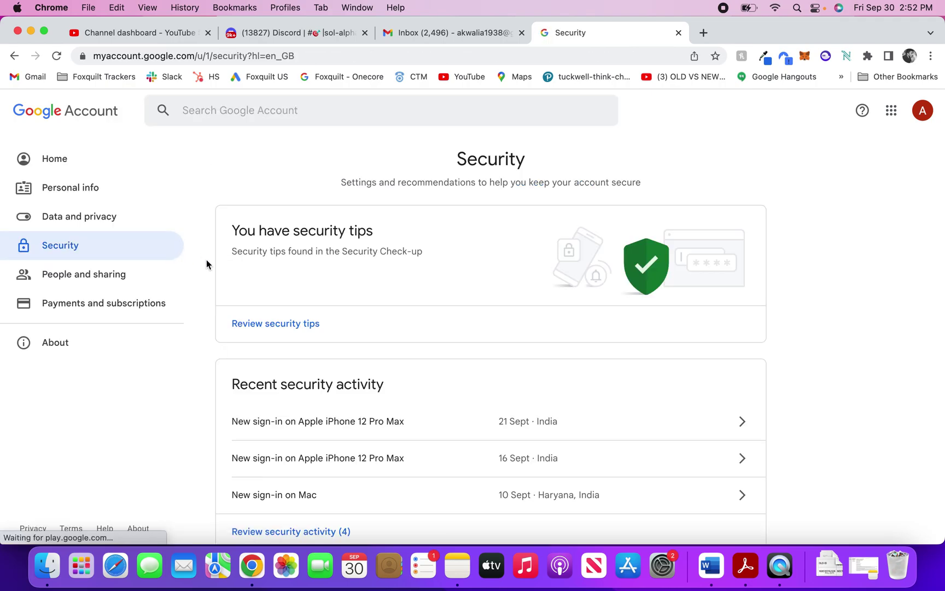
- Open 2-Step Verification after re-entering the password, showing it ON since 22 Aug 2022
scroll(204, 377, "down", 10)
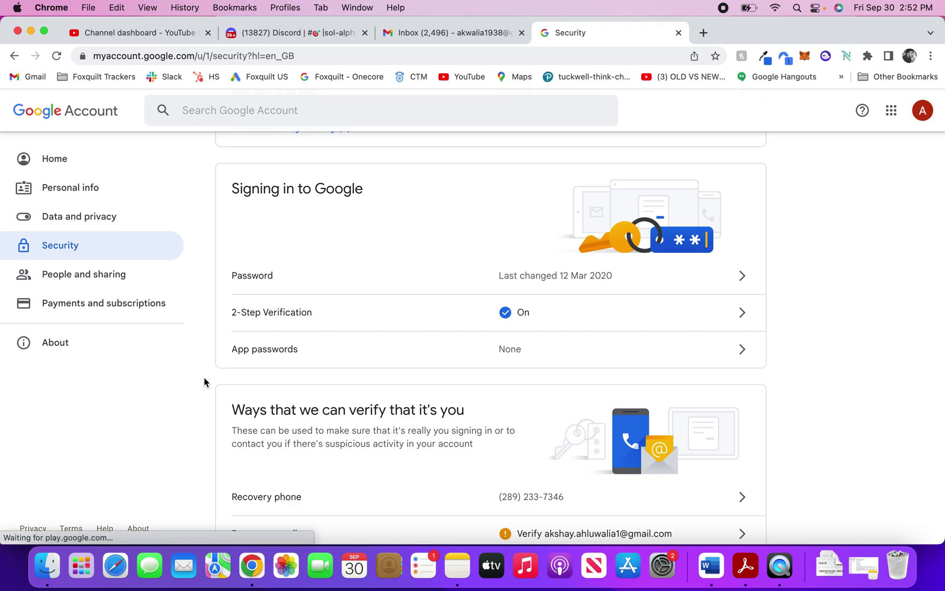
scroll(204, 377, "down", 1)
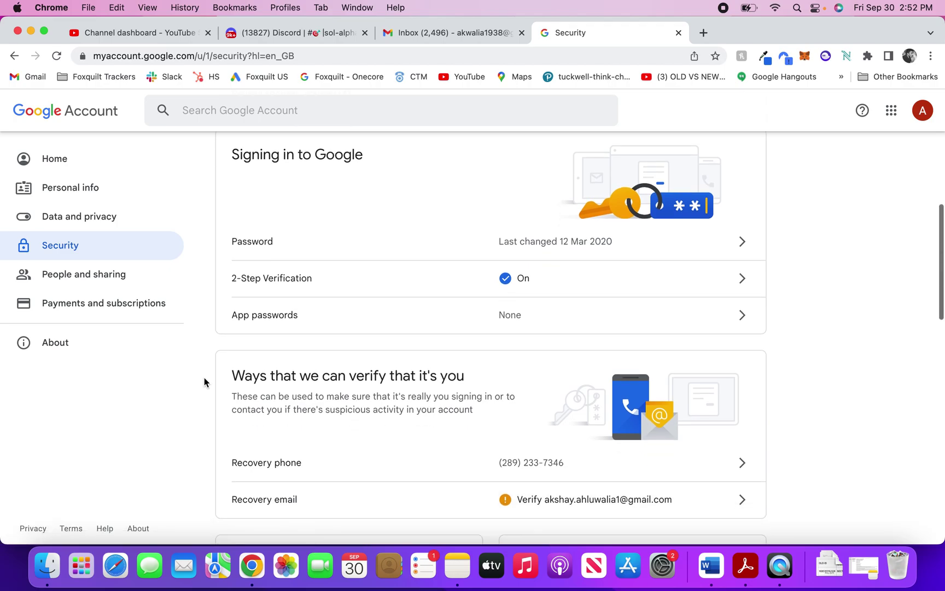
left_click(293, 280)
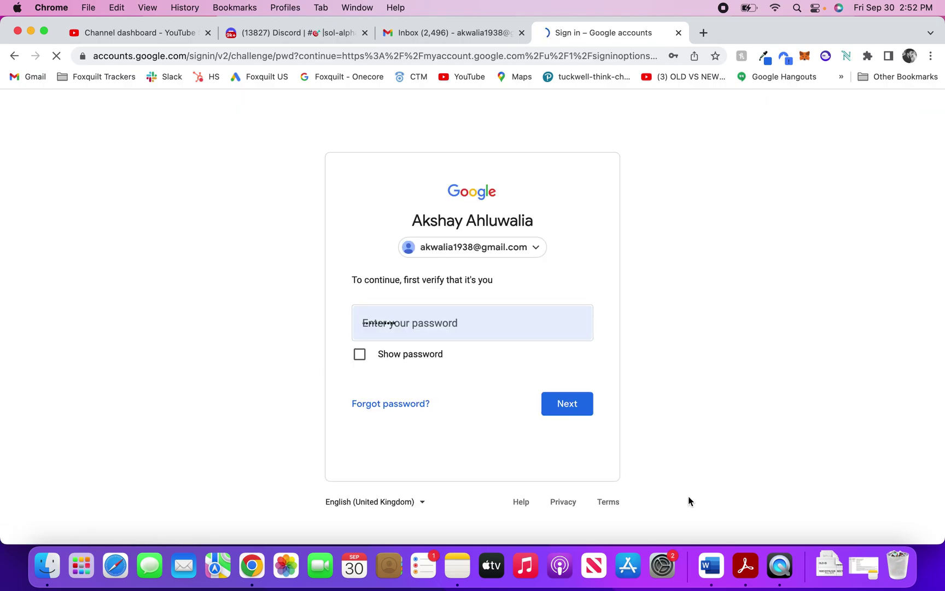
left_click(574, 404)
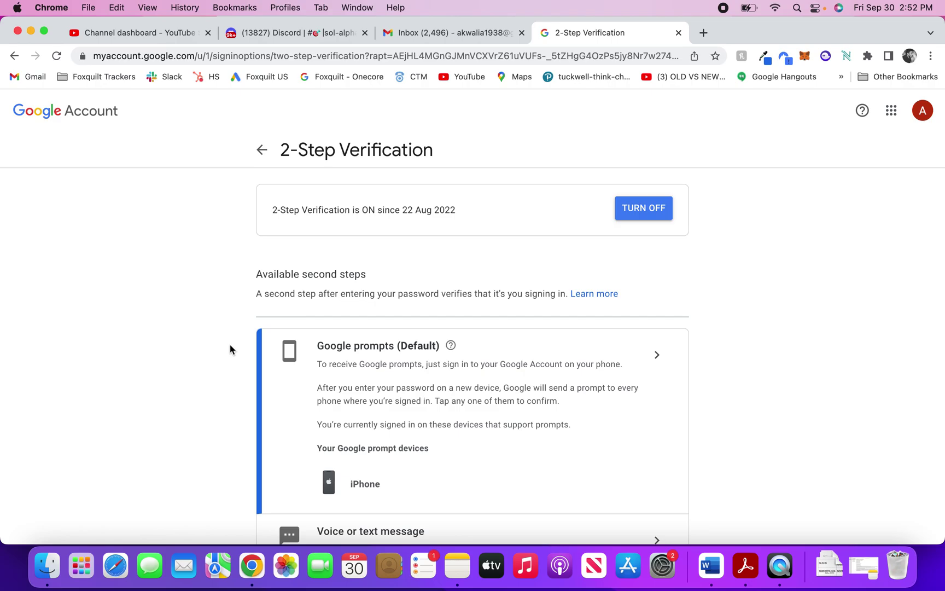
scroll(232, 348, "down", 1)
scroll(231, 348, "up", 1)
scroll(206, 388, "down", 3)
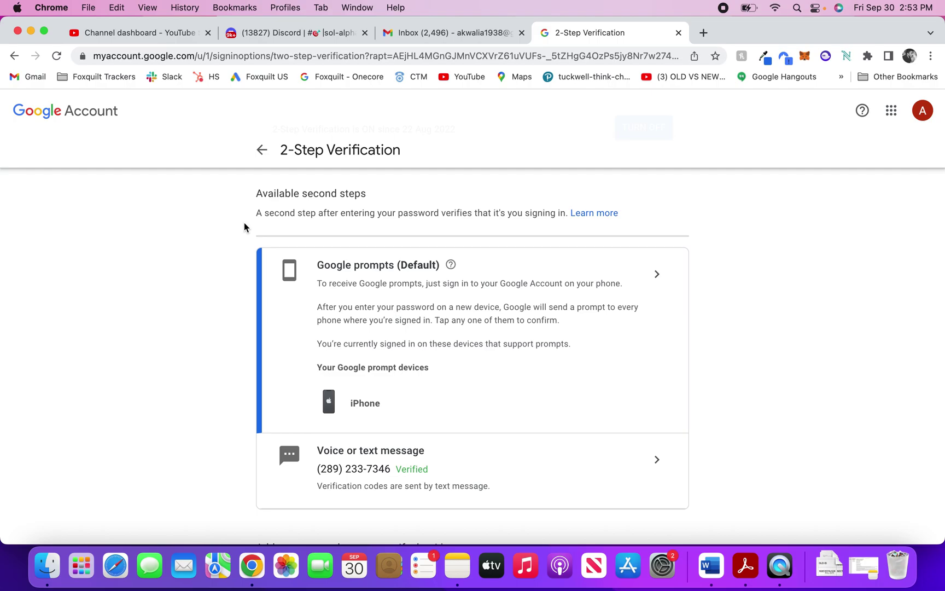
scroll(244, 289, "down", 1)
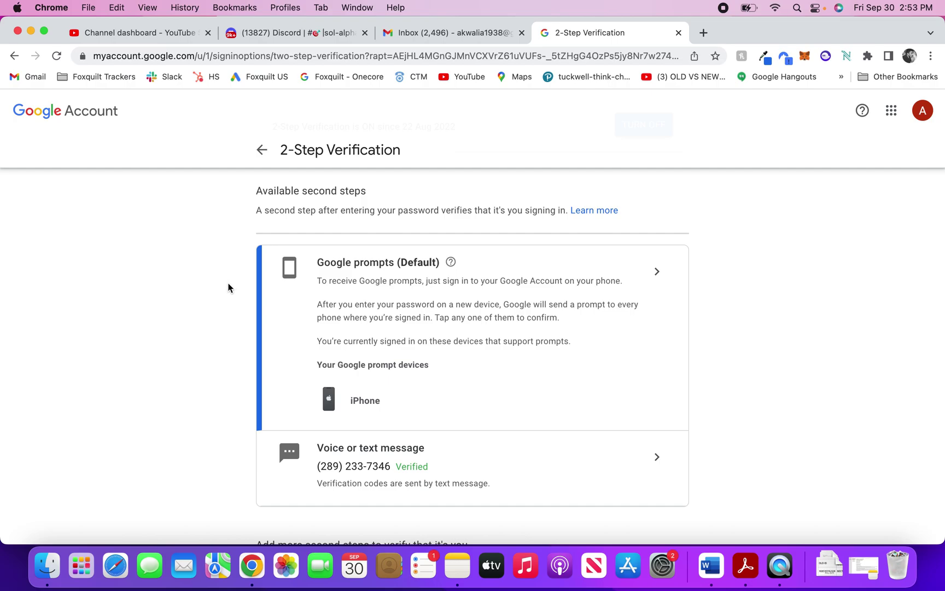
scroll(229, 293, "down", 2)
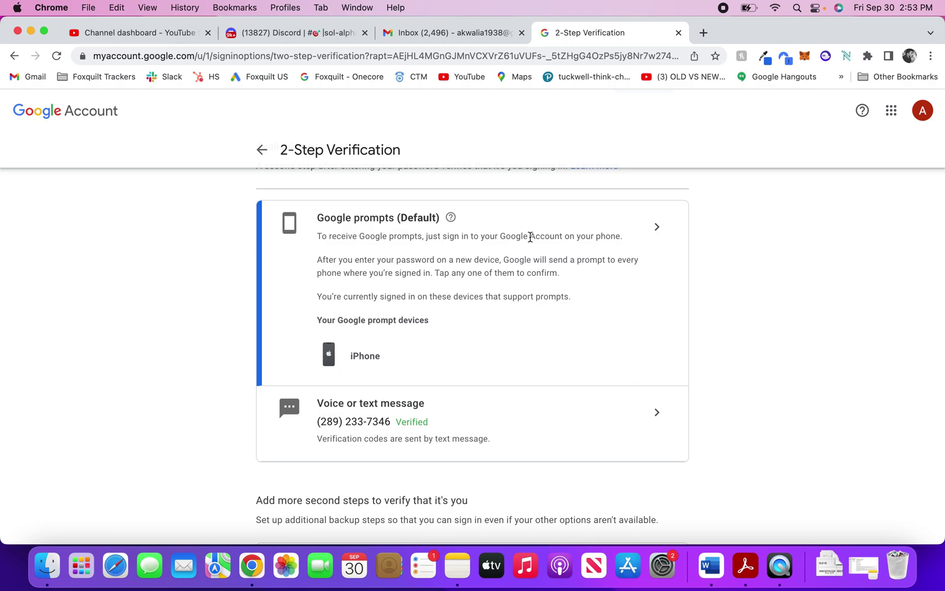
scroll(299, 358, "down", 1)
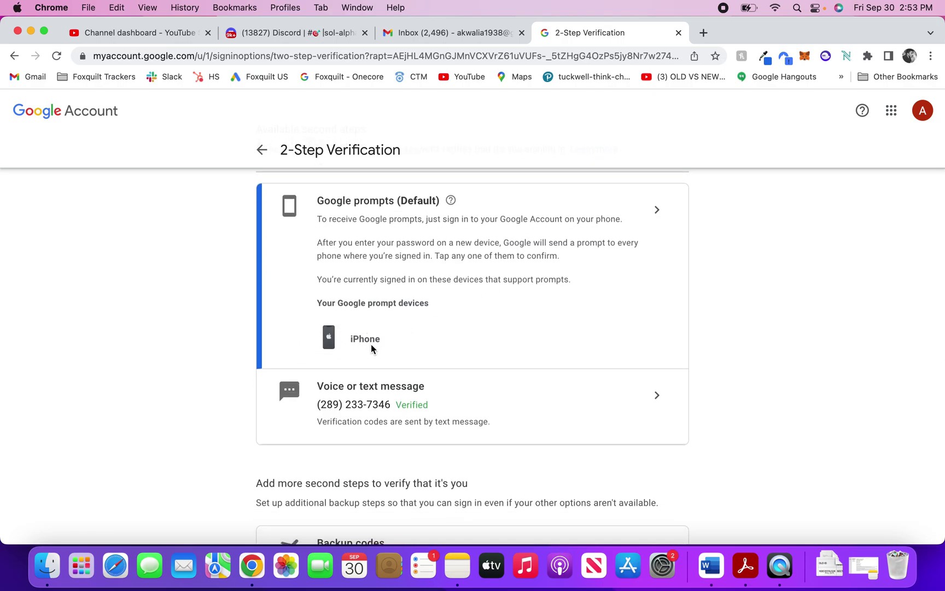
scroll(371, 348, "up", 1)
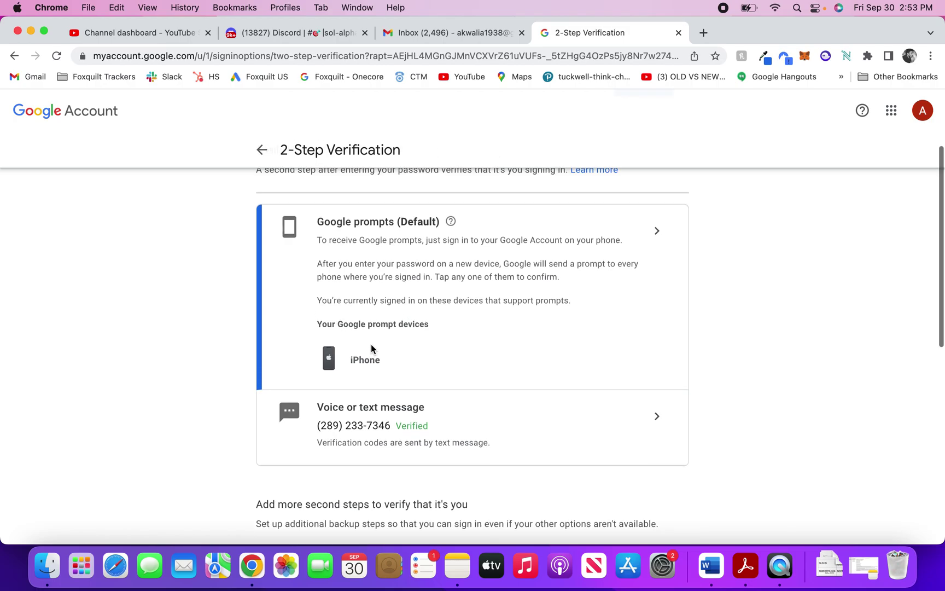
scroll(371, 348, "down", 1)
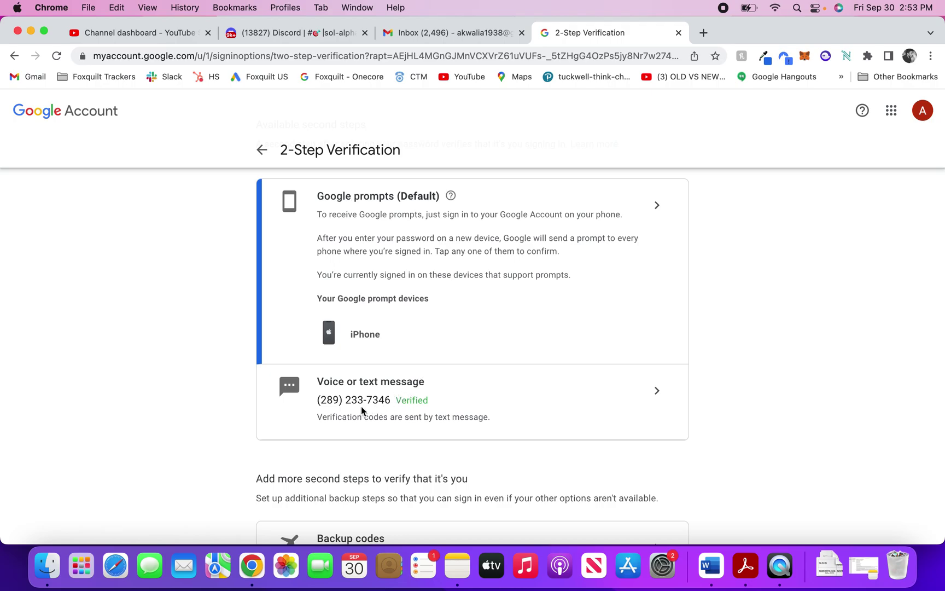
scroll(303, 446, "down", 8)
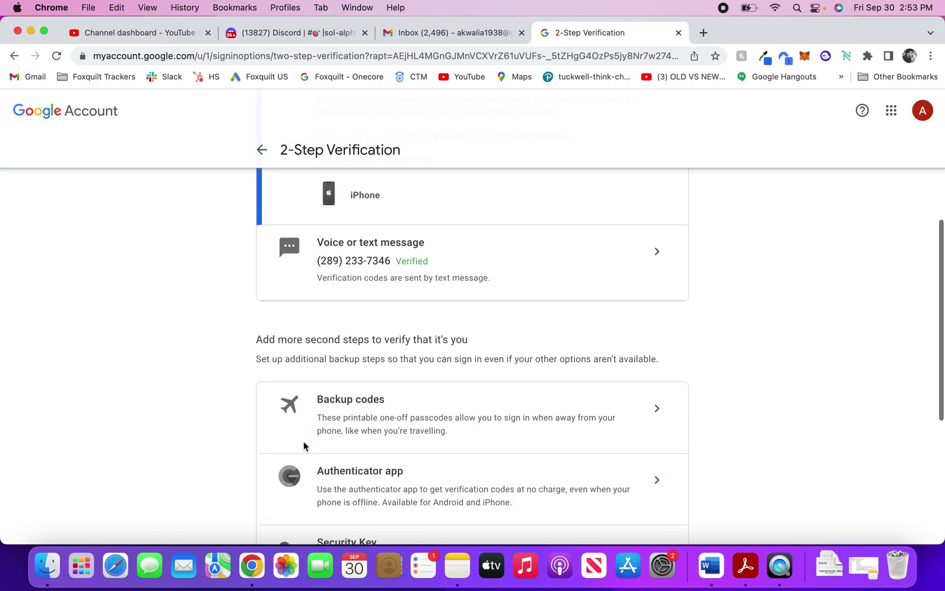
scroll(303, 446, "down", 3)
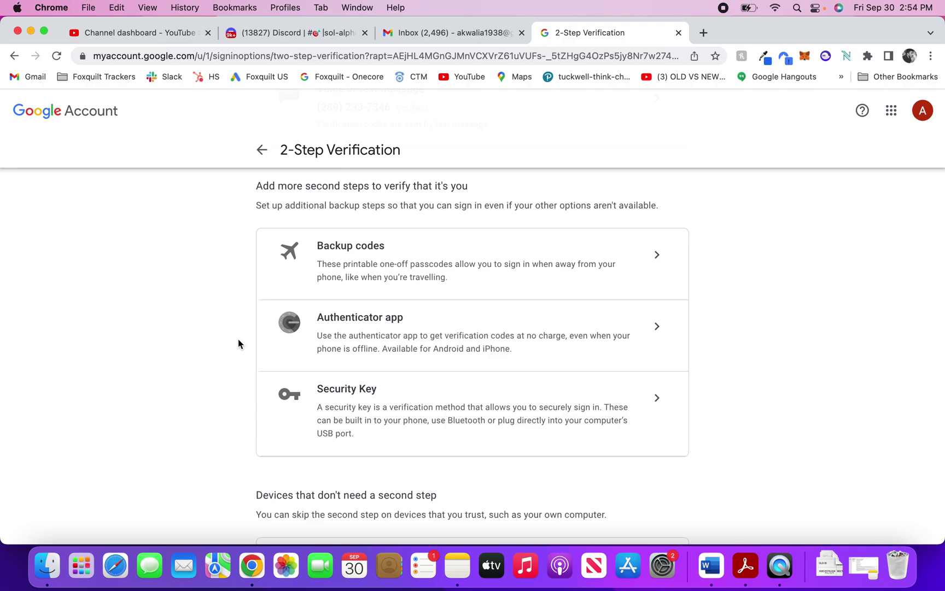
scroll(238, 360, "down", 3)
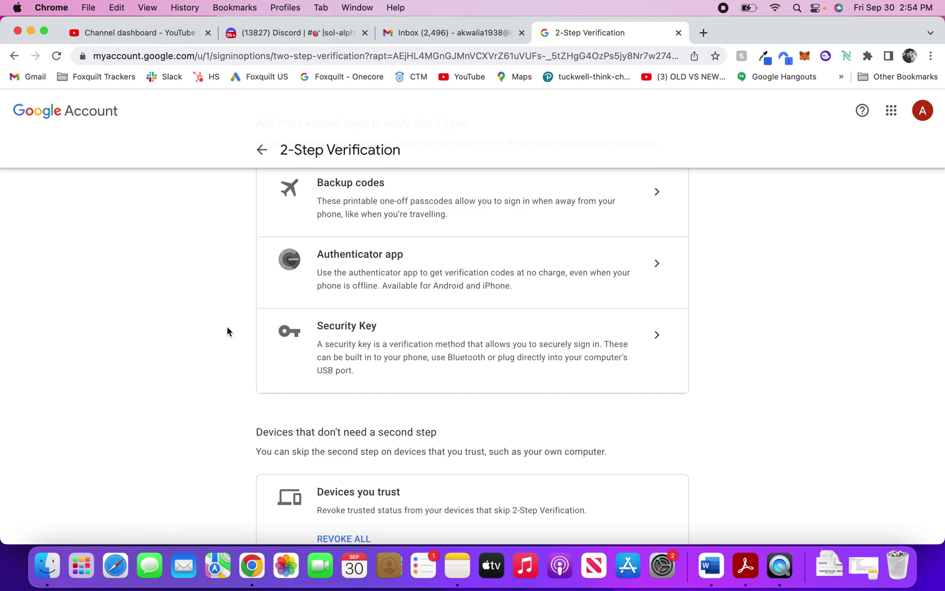
scroll(227, 327, "down", 3)
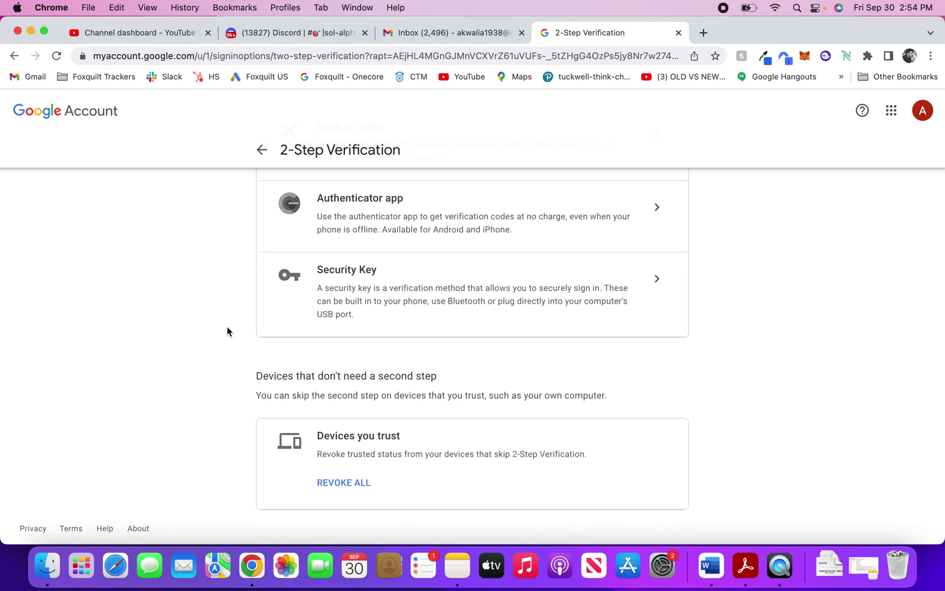
scroll(224, 278, "up", 3)
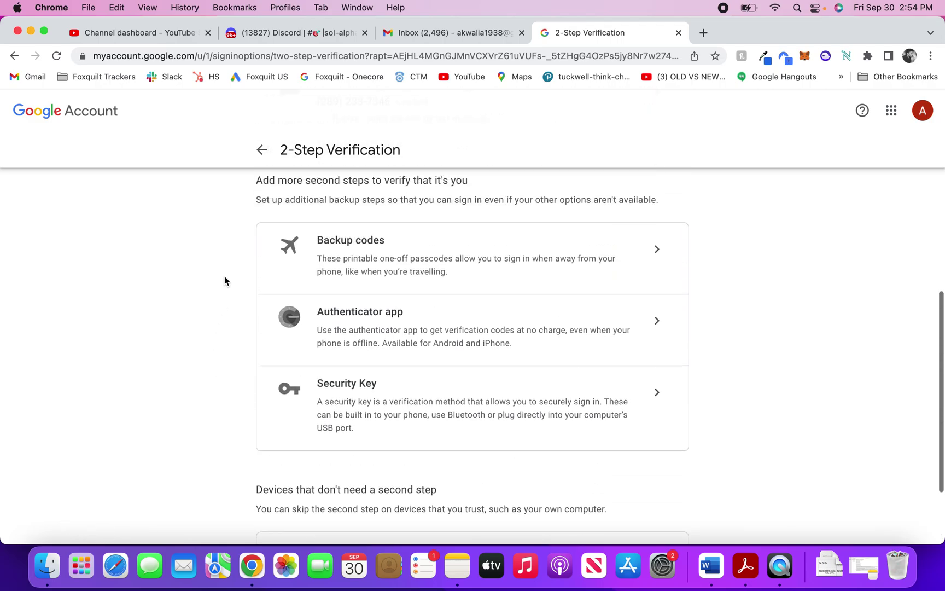
scroll(224, 279, "up", 5)
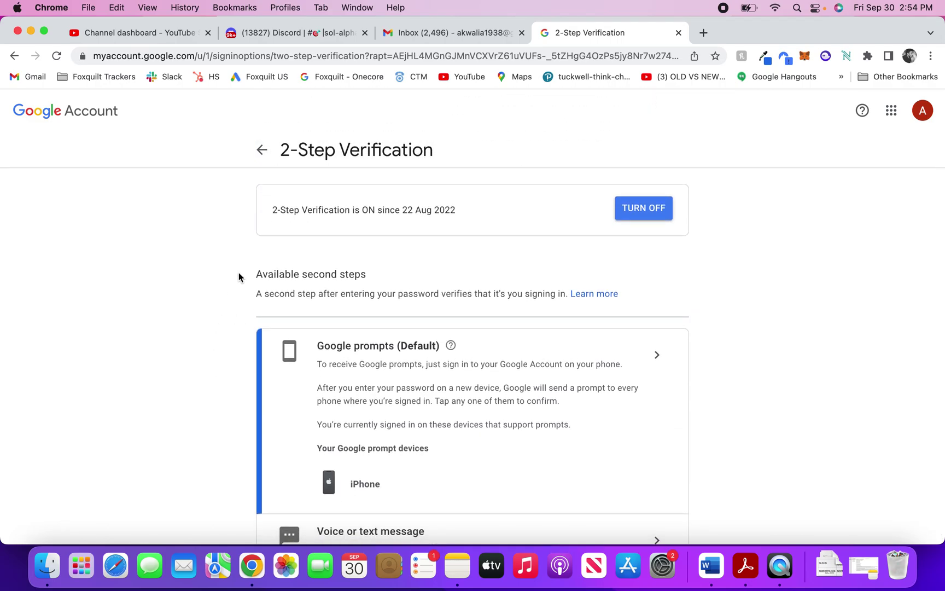
- Return to the Security overview and scroll to the recovery phone and unverified recovery email rows
left_click(260, 151)
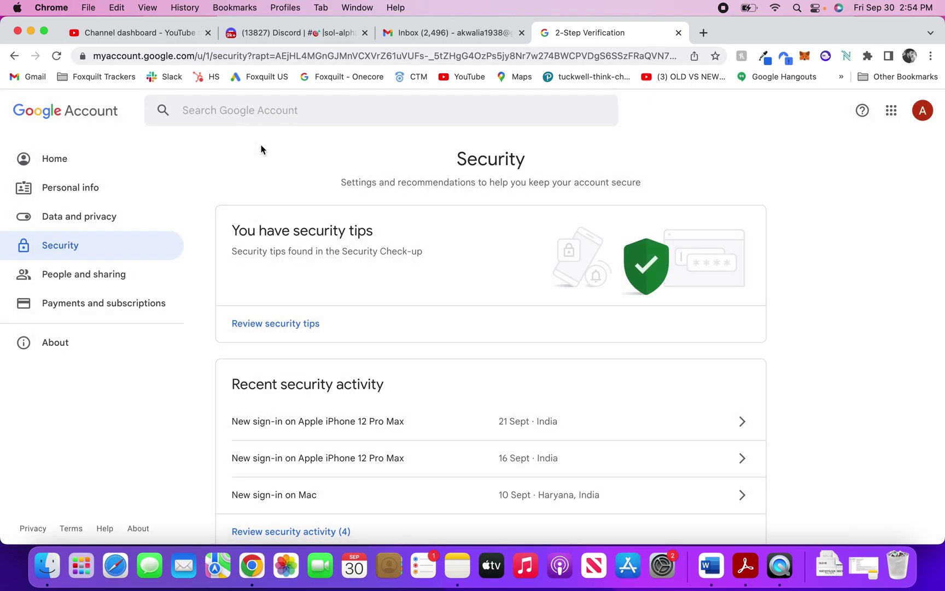
scroll(230, 482, "down", 5)
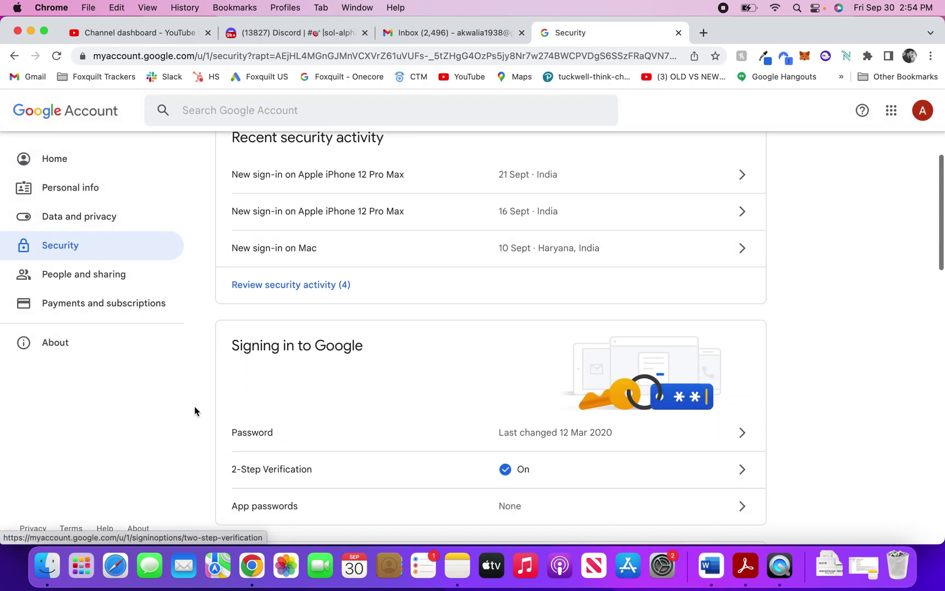
scroll(192, 425, "down", 2)
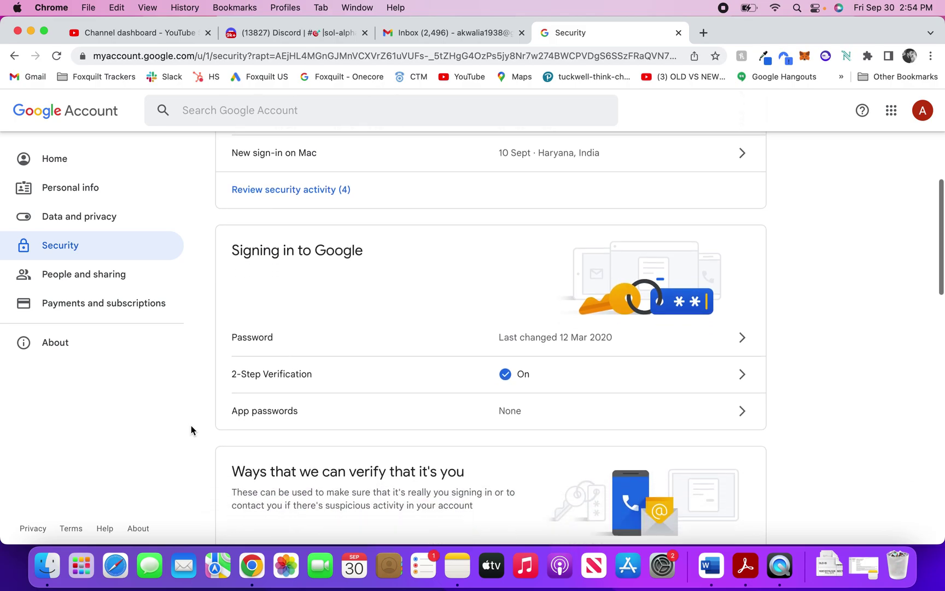
scroll(191, 426, "down", 3)
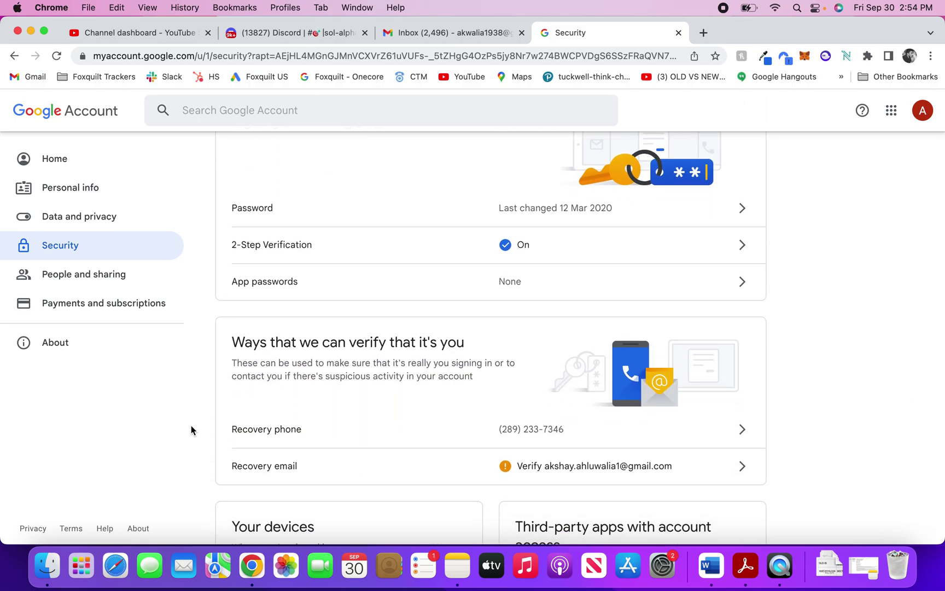
scroll(192, 426, "up", 2)
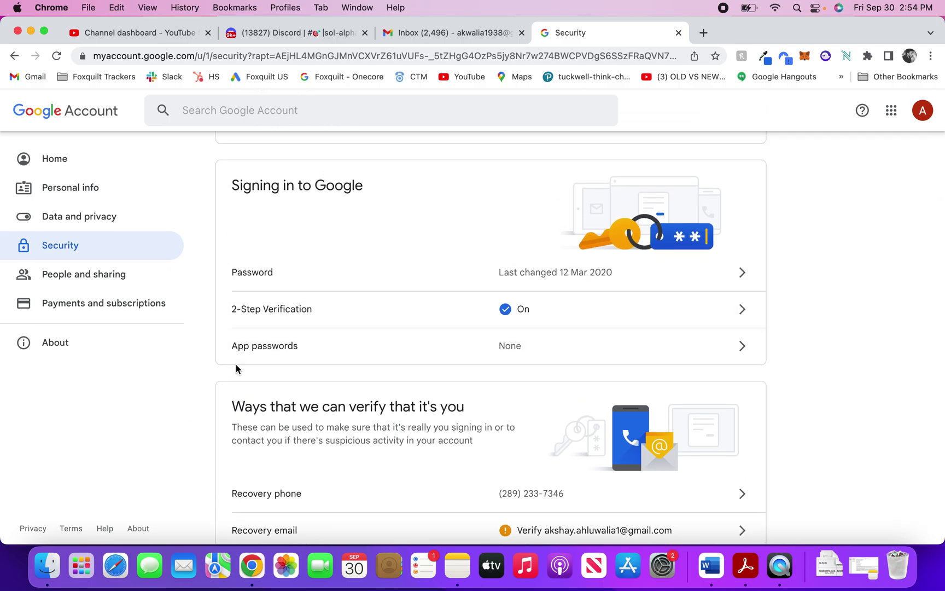
scroll(236, 365, "down", 3)
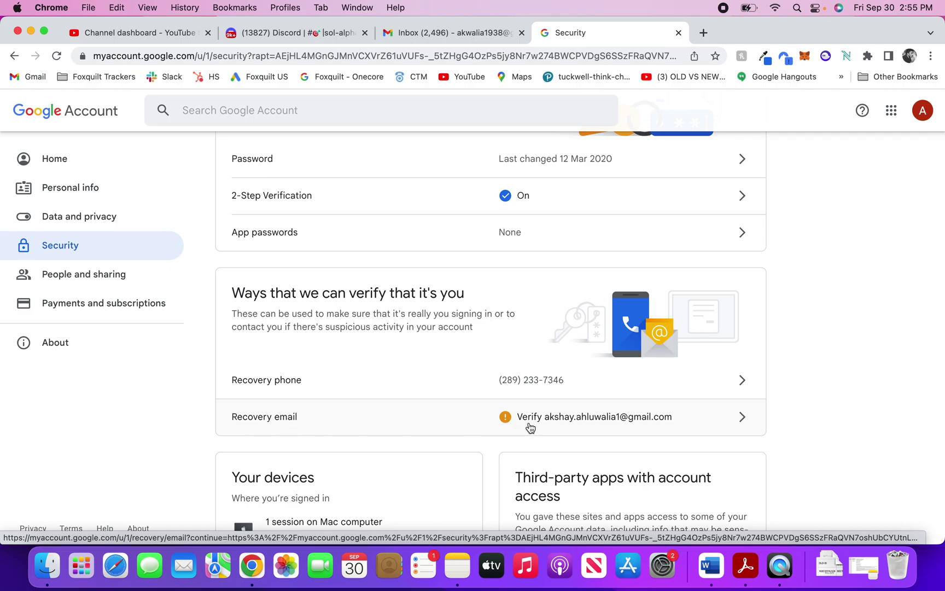
scroll(223, 353, "up", 3)
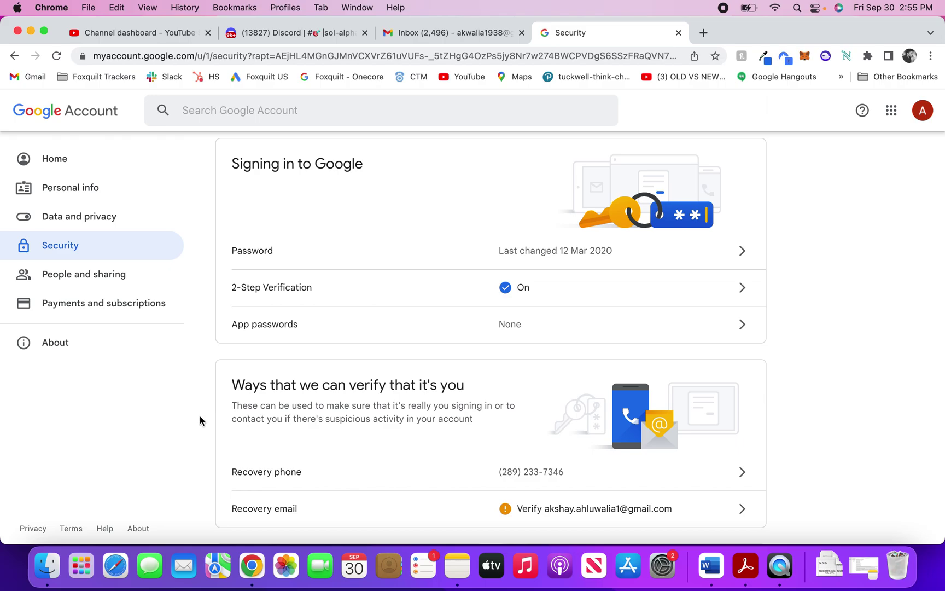
scroll(200, 420, "down", 3)
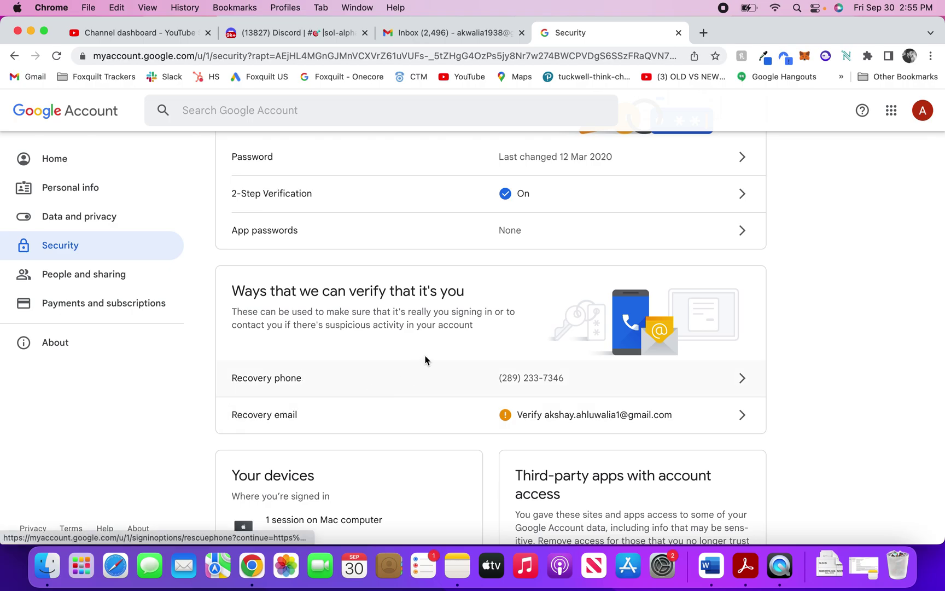
scroll(215, 296, "up", 1)
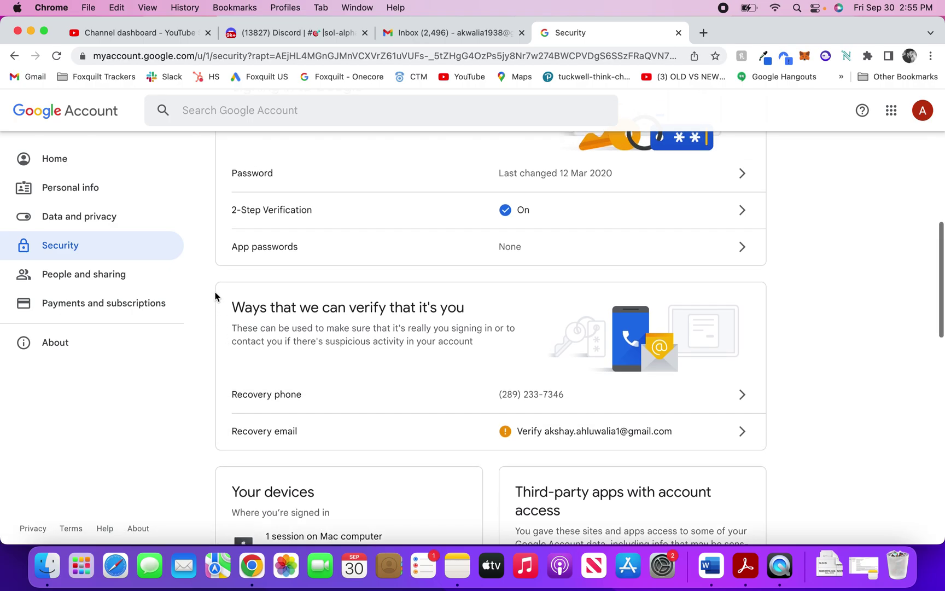
scroll(236, 323, "up", 5)
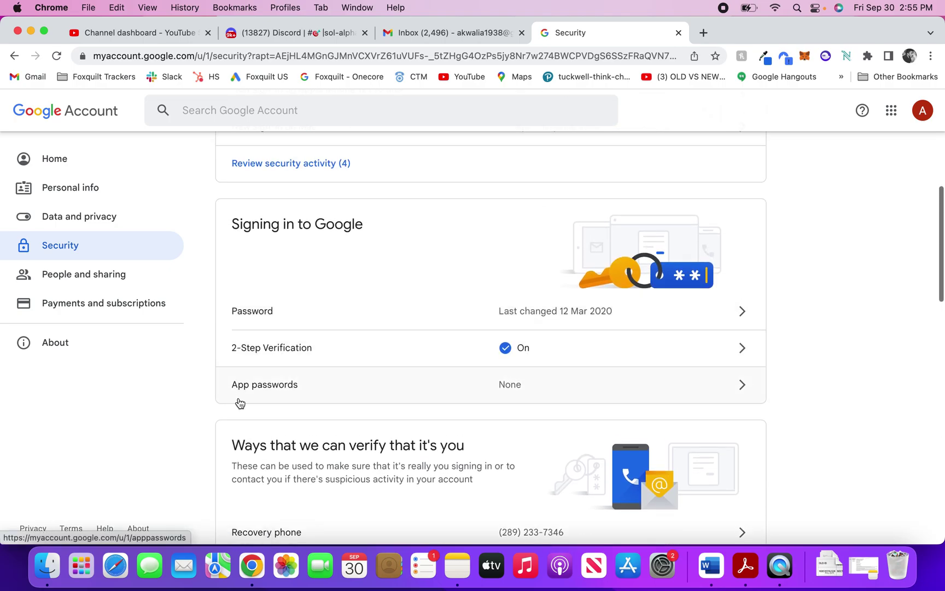